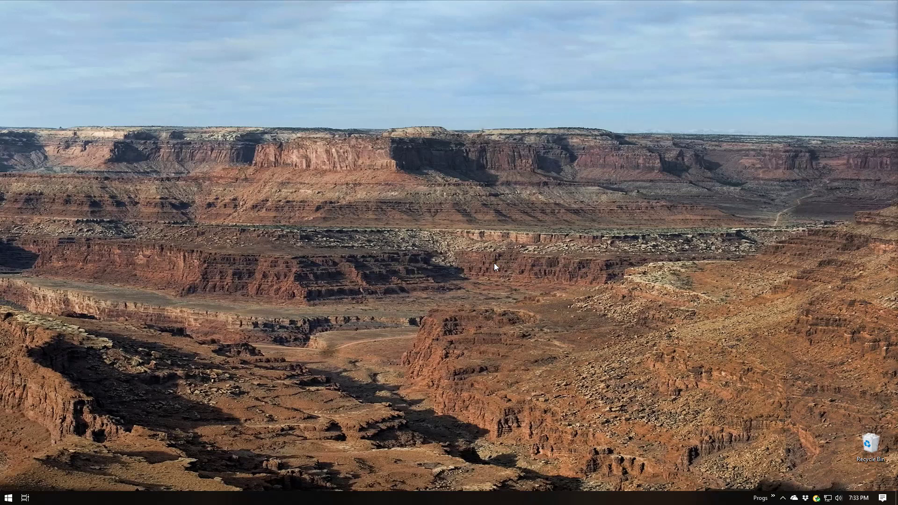
Launch ACDSee and browse into MyPictures\Misc to view its 26 subfolders
key(super)
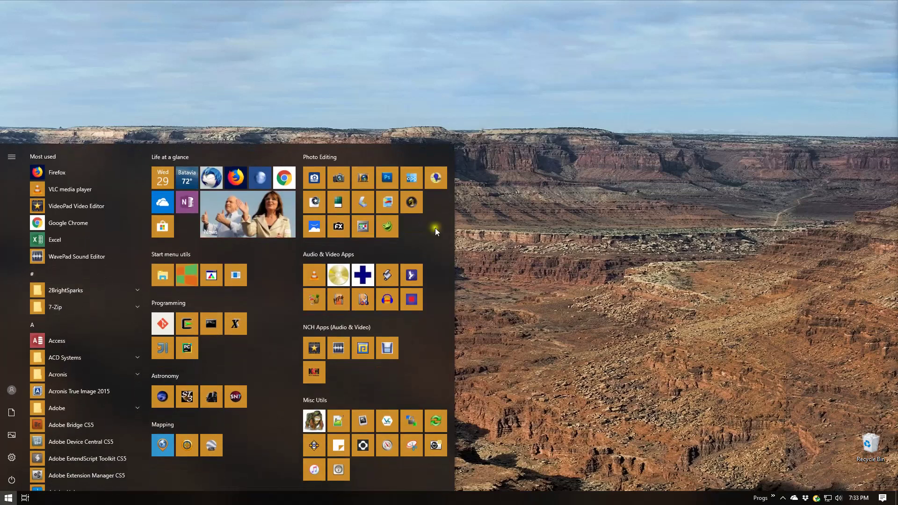
click(315, 180)
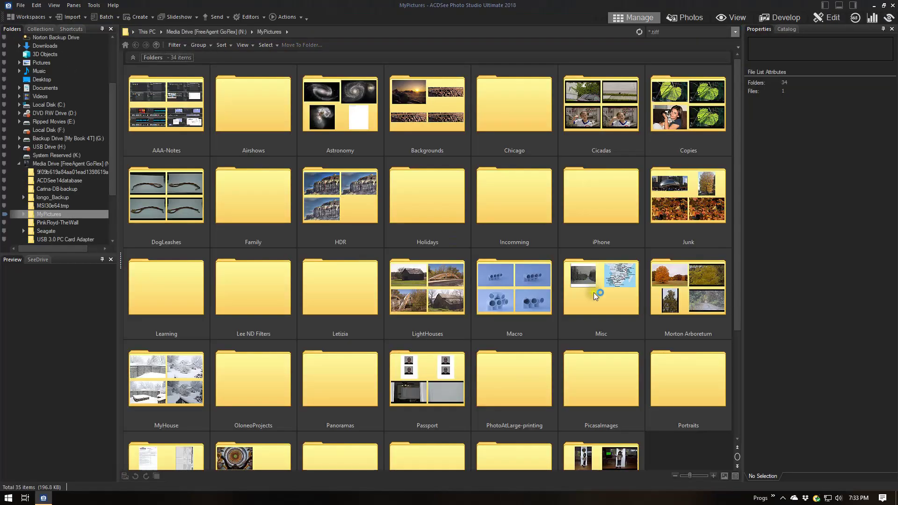
click(594, 293)
double_click(593, 292)
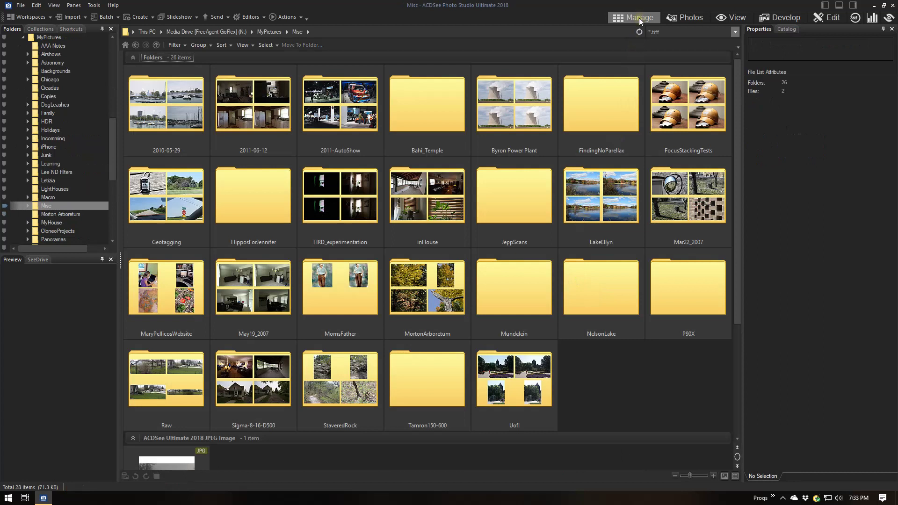
click(19, 6)
mouse_move(32, 15)
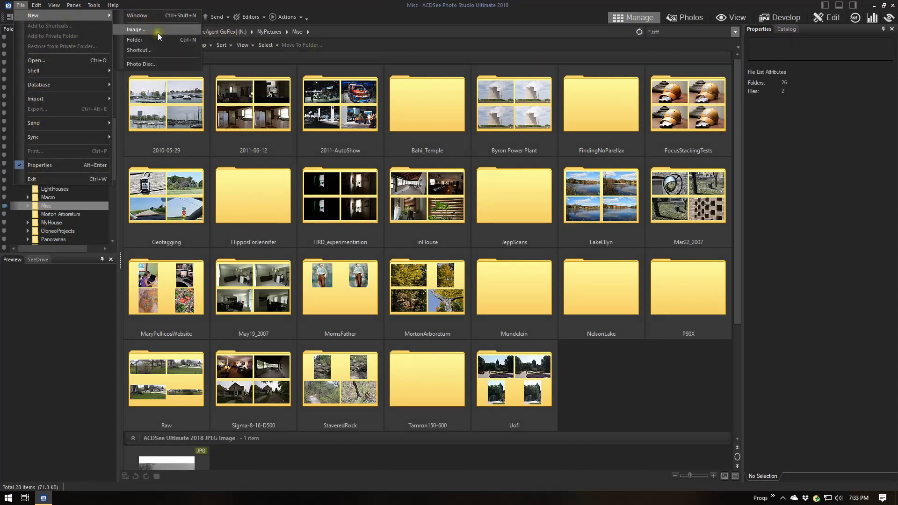
Create a 5553×3697 black 32-bit RGBA image named test-collage
click(158, 34)
text(test-collage)
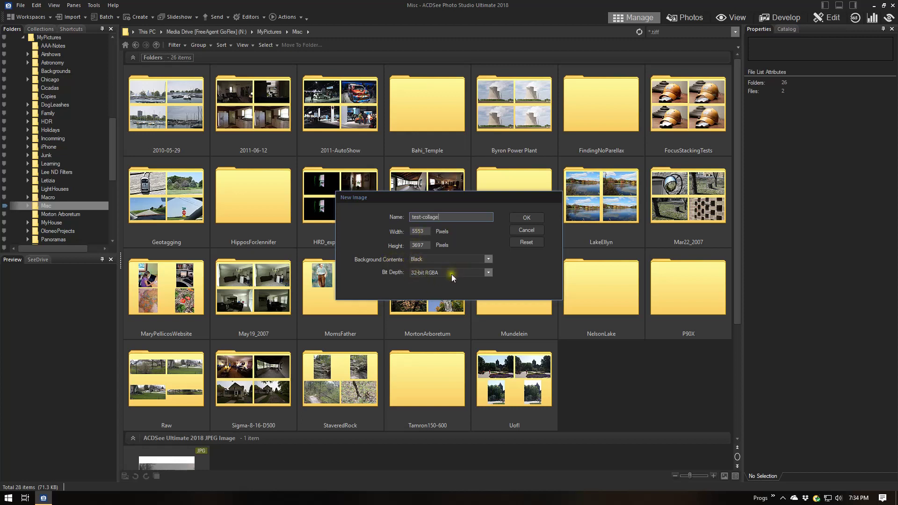
click(530, 218)
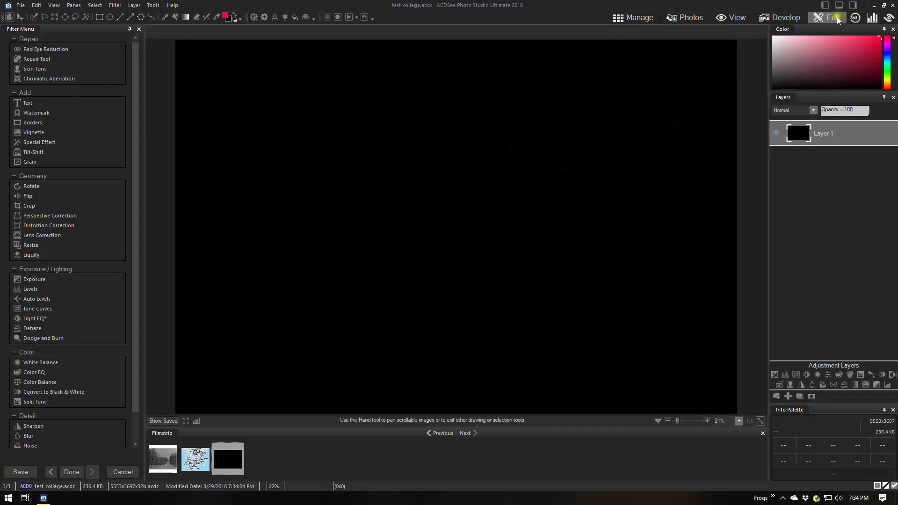
Start adding a file as a layer and browse to MyPictures\Travel\SouthEastAsia_2017
click(134, 6)
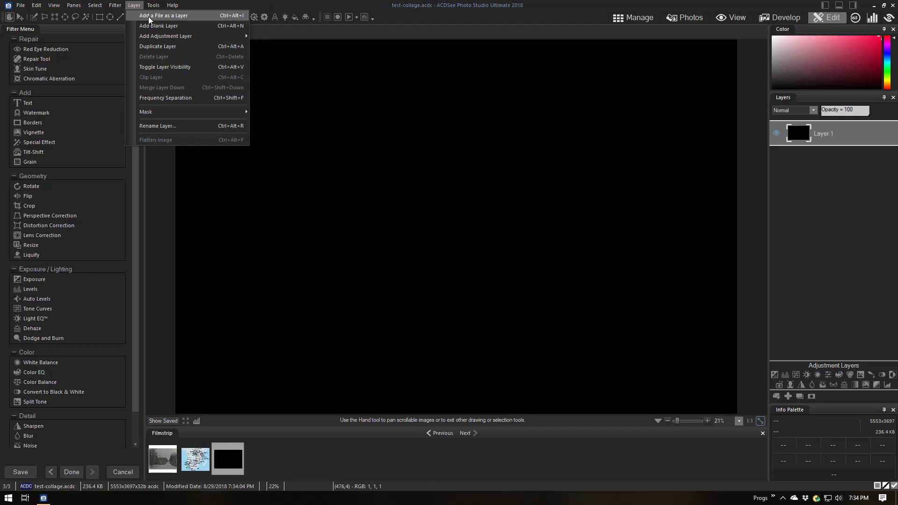
click(149, 19)
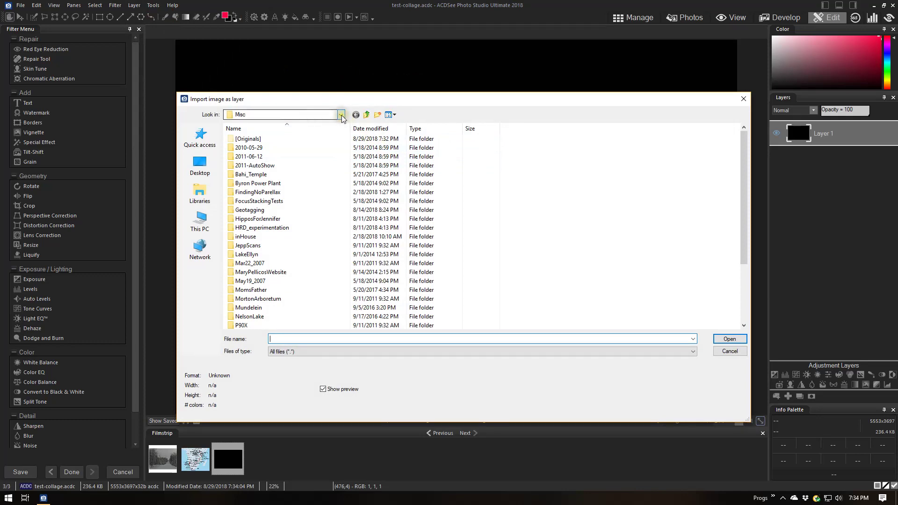
click(341, 115)
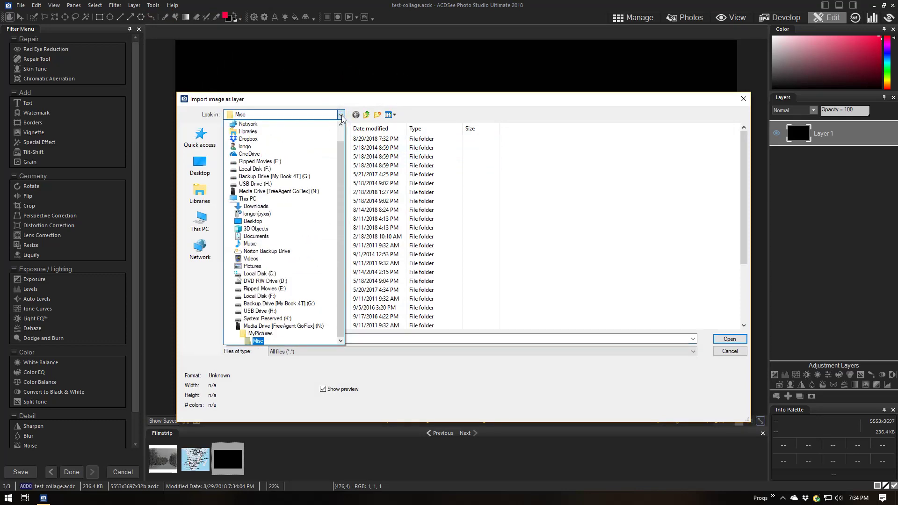
click(277, 192)
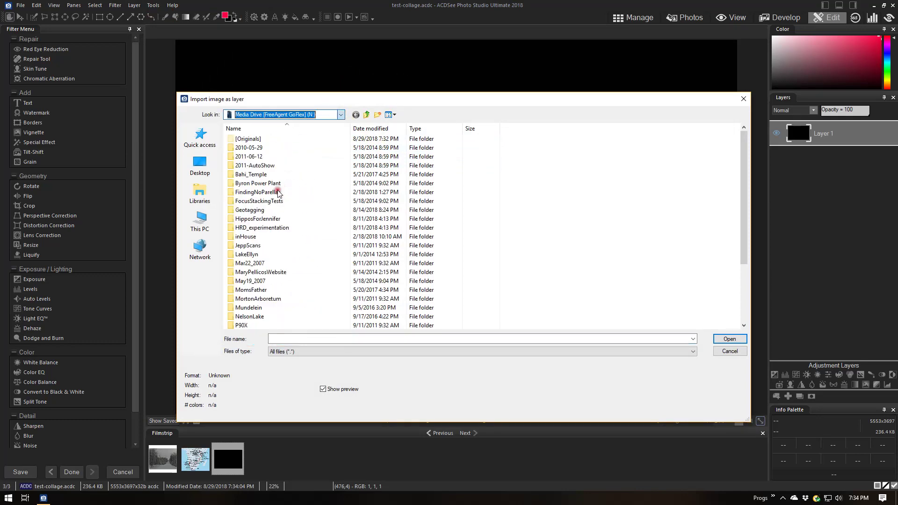
double_click(241, 183)
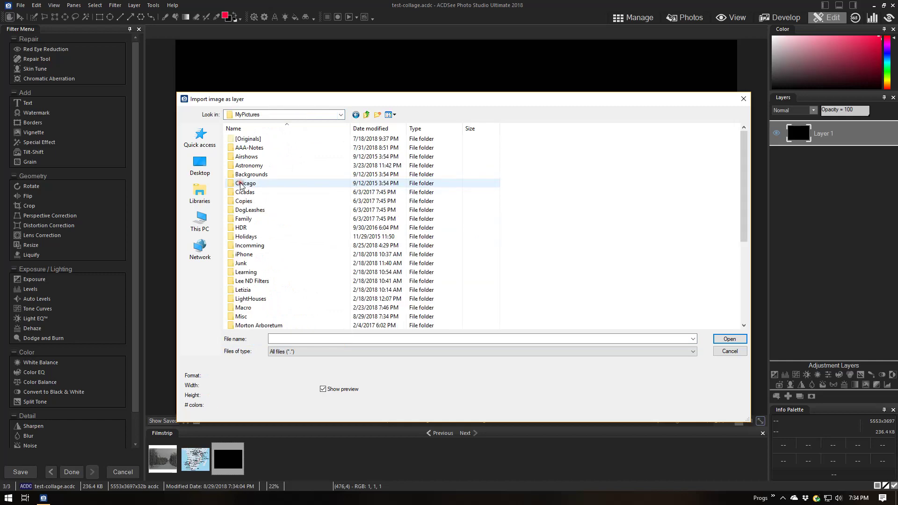
key(t)
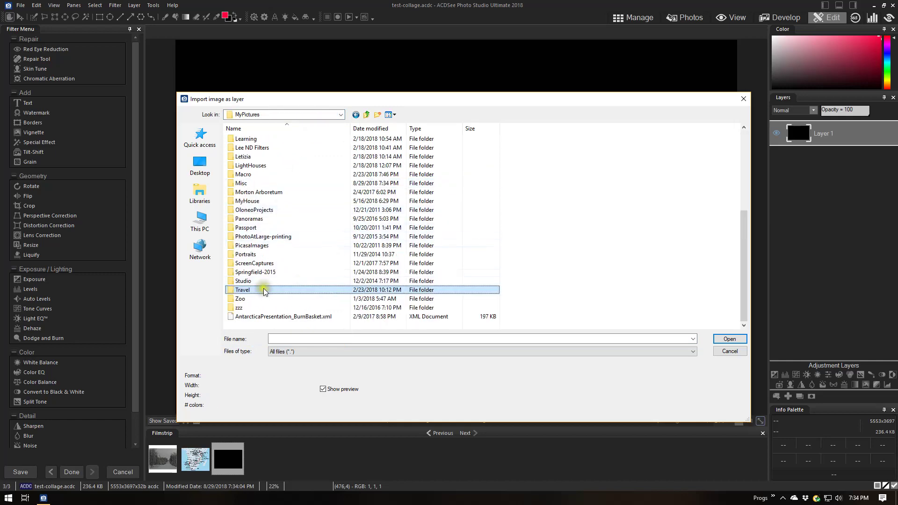
click(259, 290)
double_click(259, 290)
double_click(260, 291)
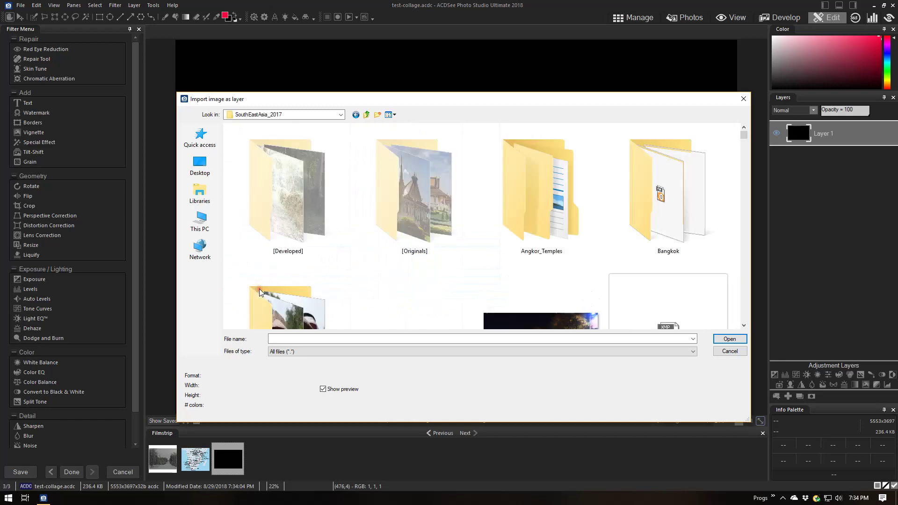
scroll(424, 299, down, 3)
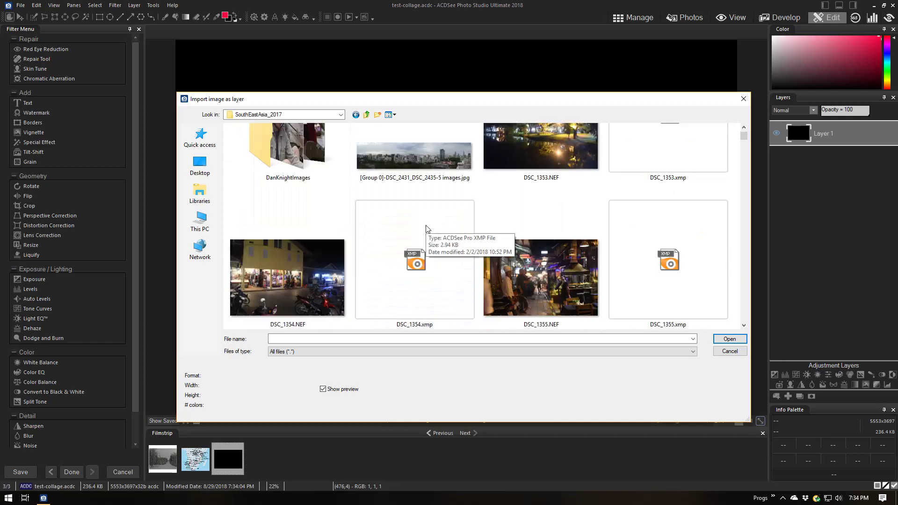
Import SEA_C_8_DSC_2216_7_8_Fusion-Natural.jpg (skulls) as a layer, filtered to JPEG
click(459, 351)
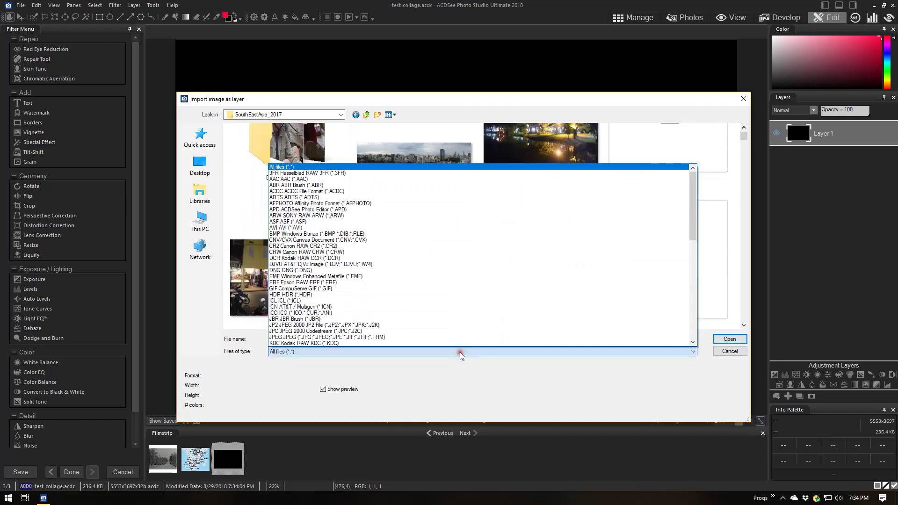
click(356, 338)
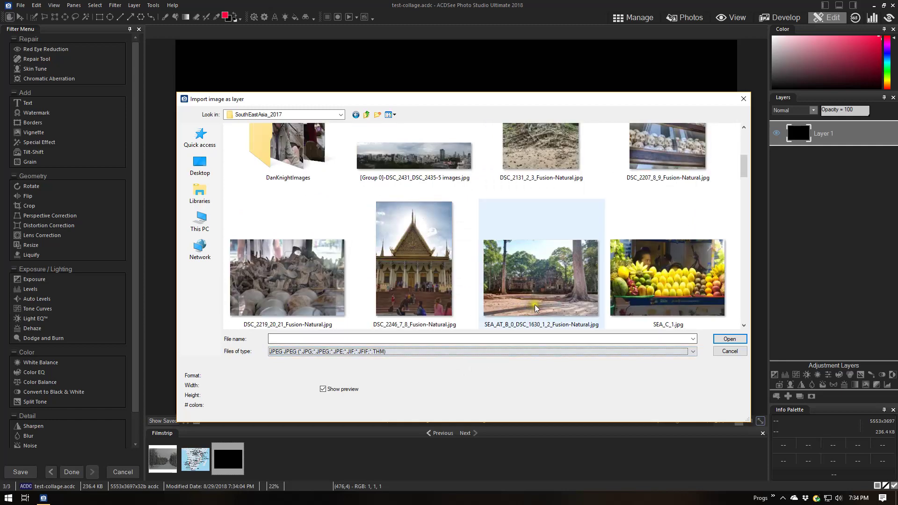
click(390, 116)
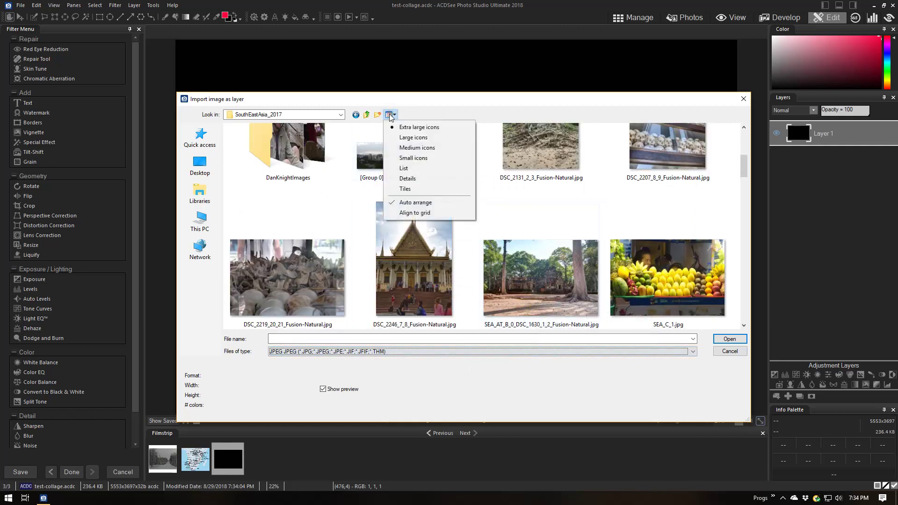
click(416, 139)
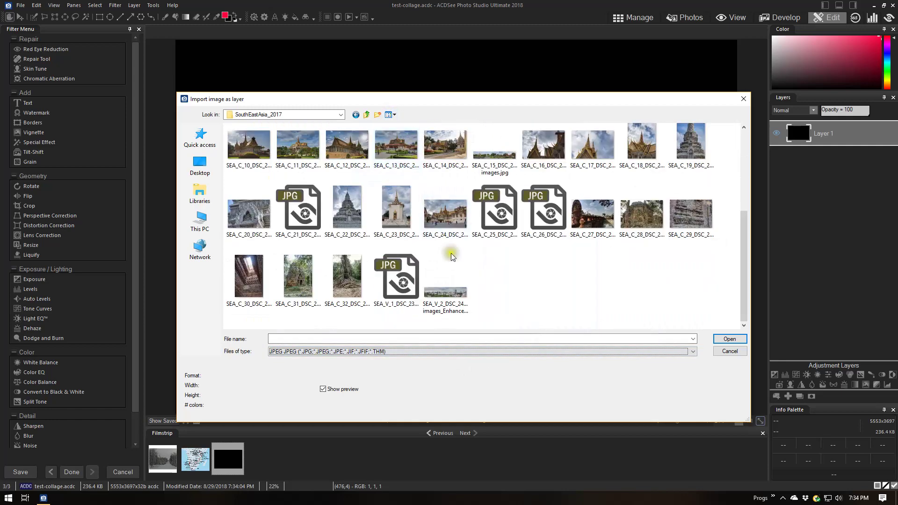
scroll(514, 278, up, 2)
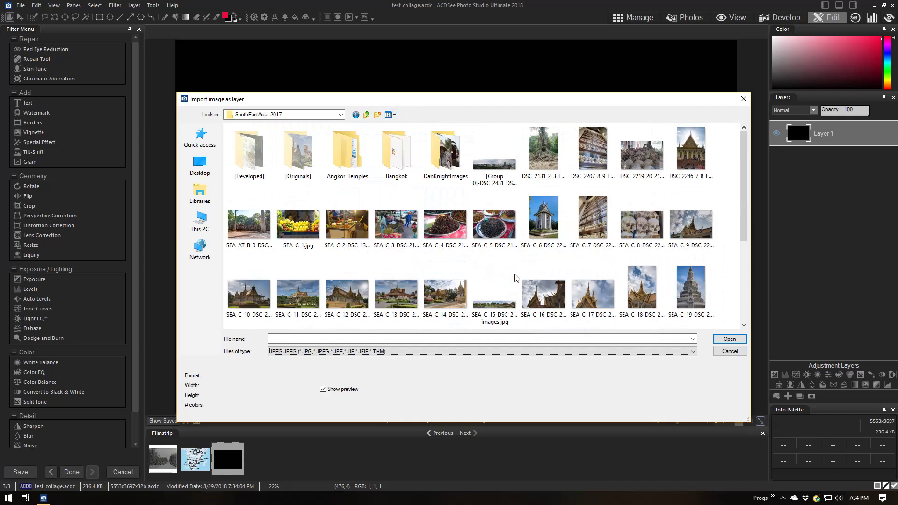
click(637, 229)
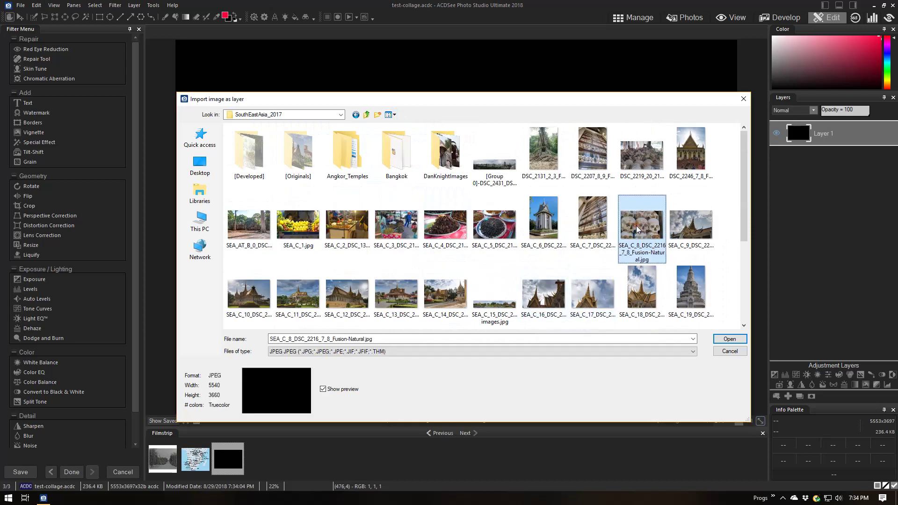
click(730, 339)
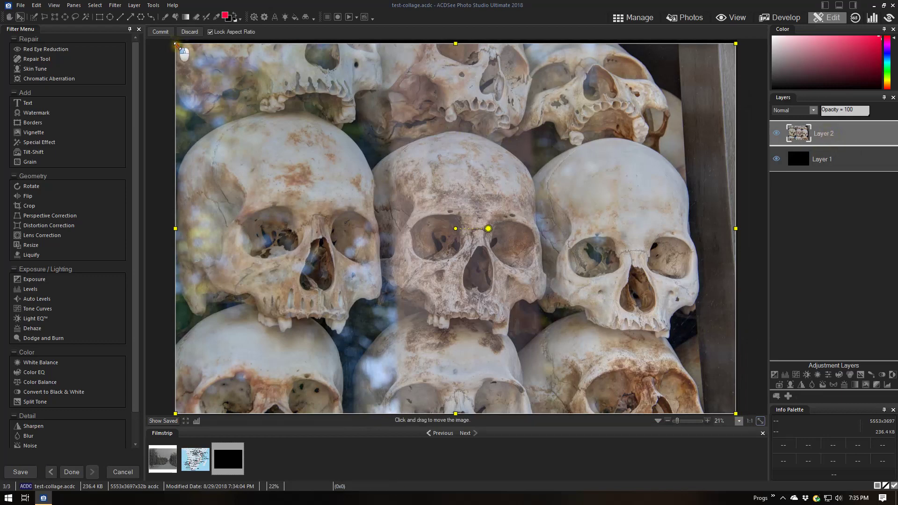
Shrink the skulls photo and move it into the canvas's upper-left area
drag(173, 42, 457, 187)
drag(681, 291, 418, 122)
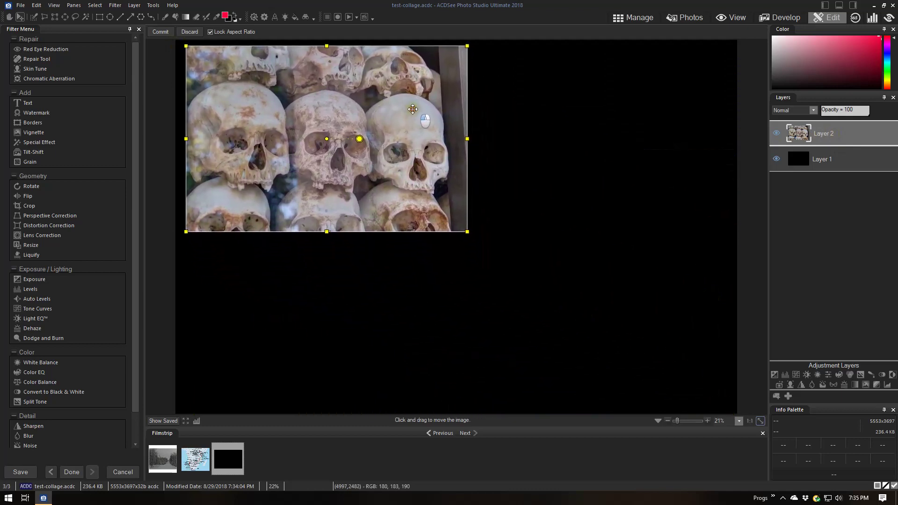
drag(418, 120, 411, 108)
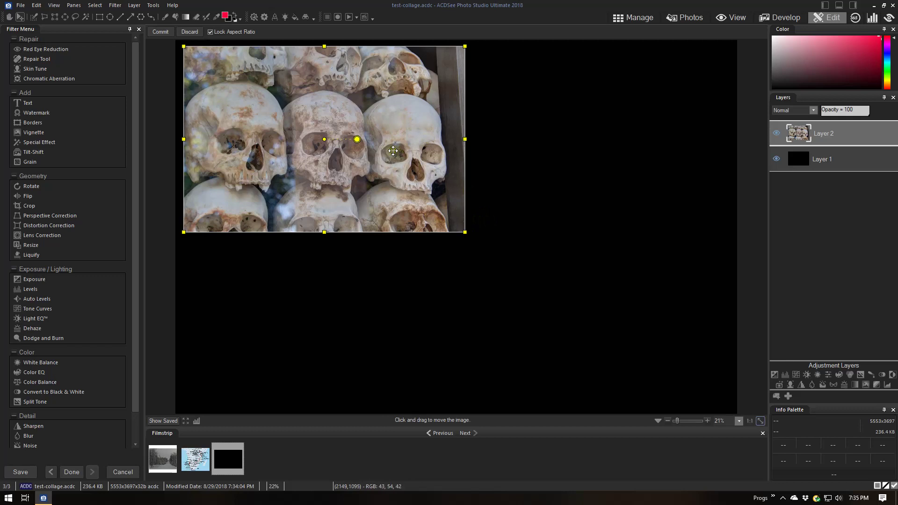
Rename Layer 2 to 'skulls'
right_click(831, 135)
click(822, 140)
text(skulls)
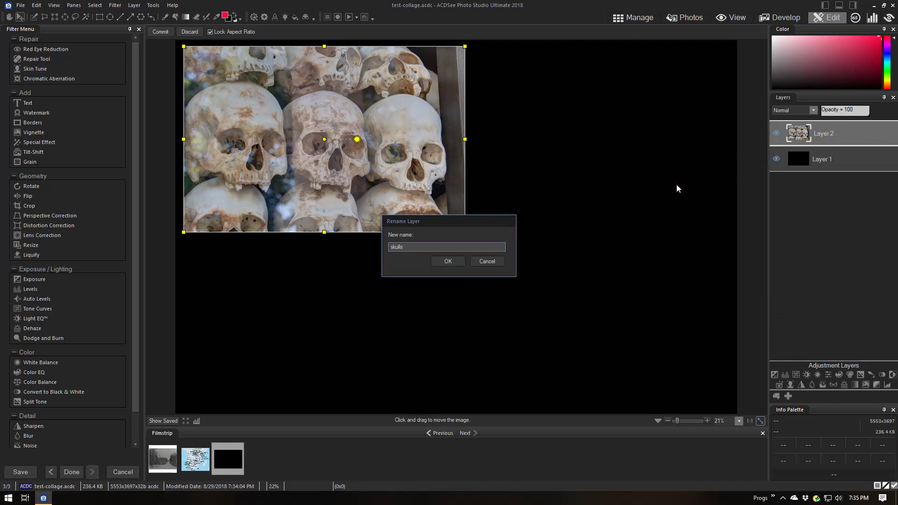
click(457, 262)
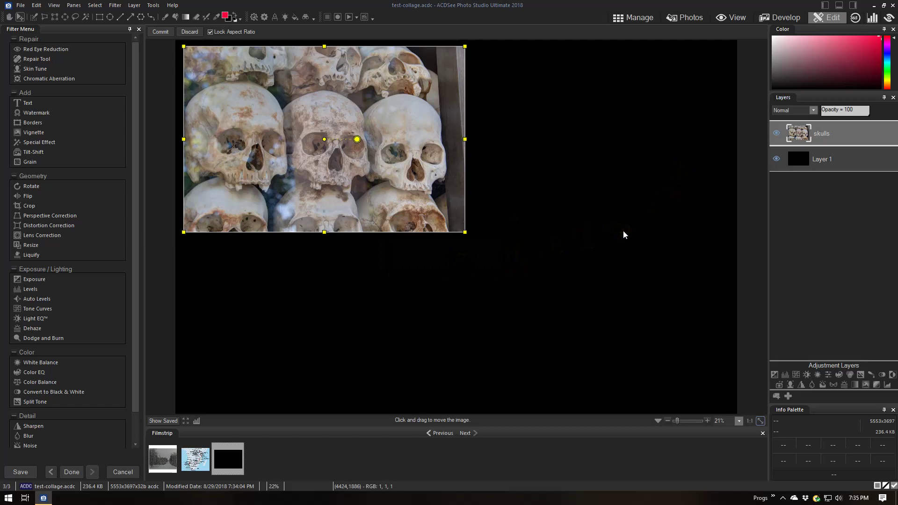
Import the royal palace temple photo SEA_C_10 as a new JPEG layer
click(131, 6)
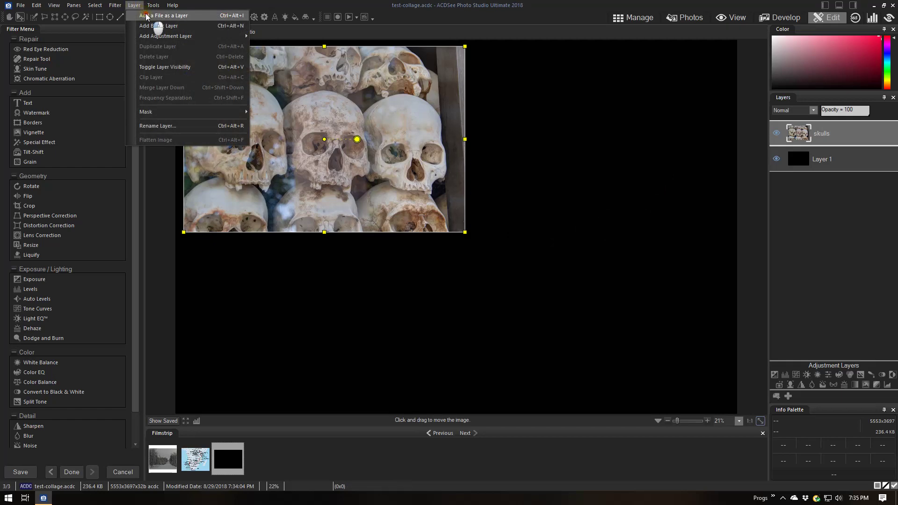
click(144, 16)
click(433, 351)
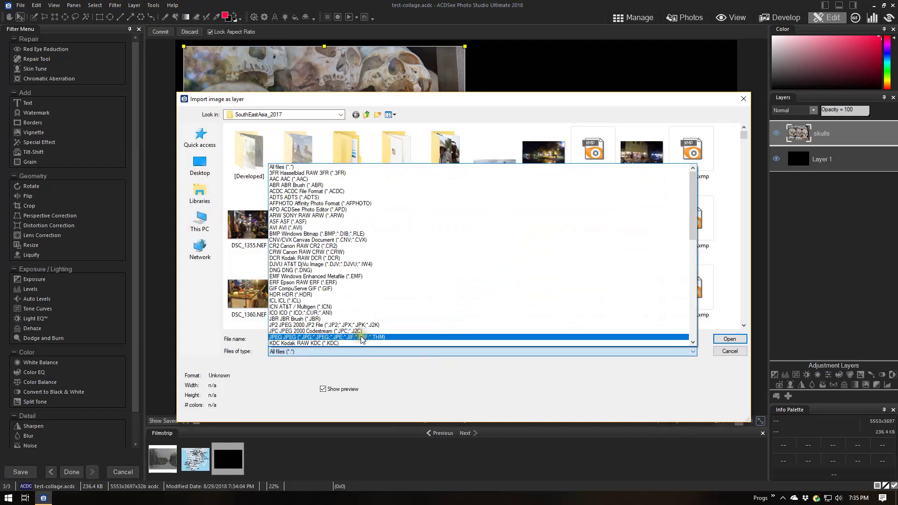
click(362, 338)
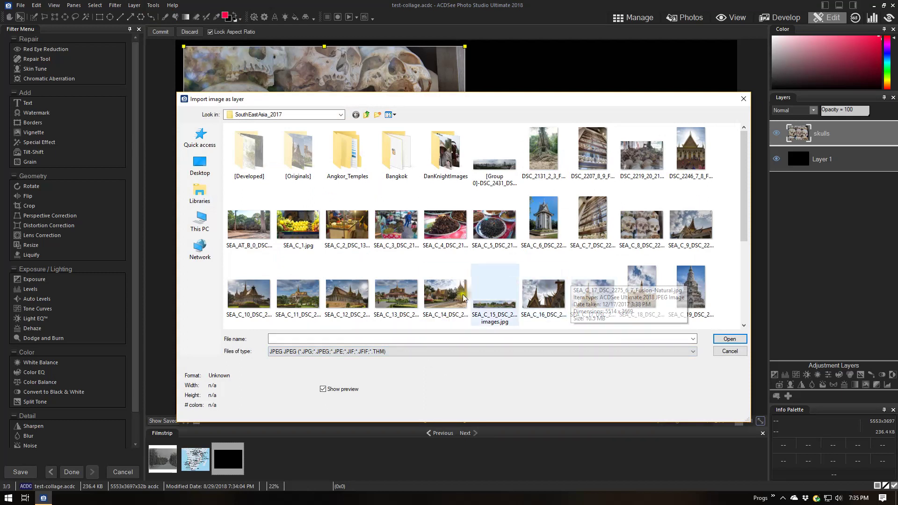
click(254, 297)
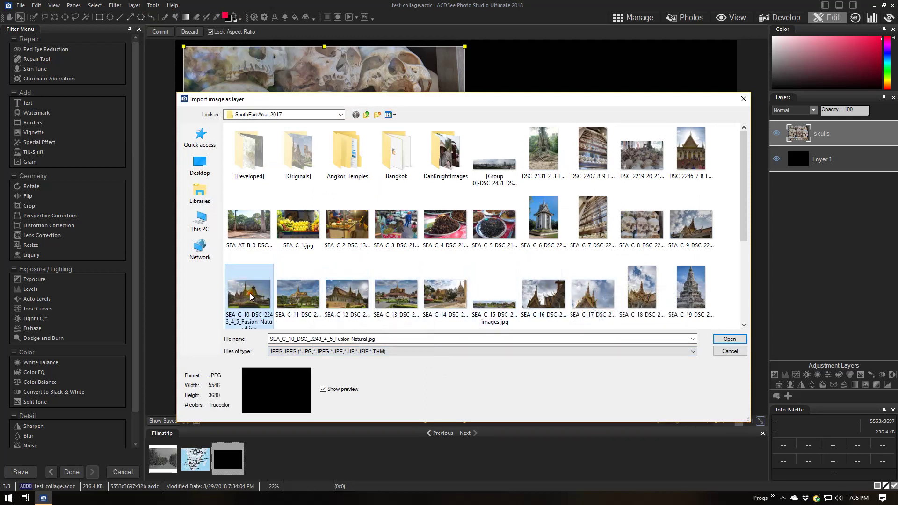
click(731, 340)
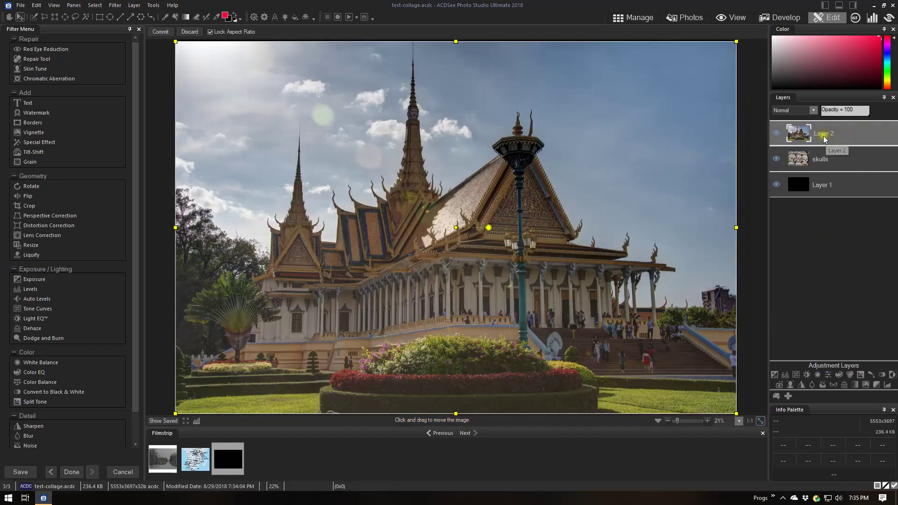
Rename the new temple layer to 'Phnom Penn Temple'
right_click(823, 135)
click(816, 142)
text(Phnom Penn)
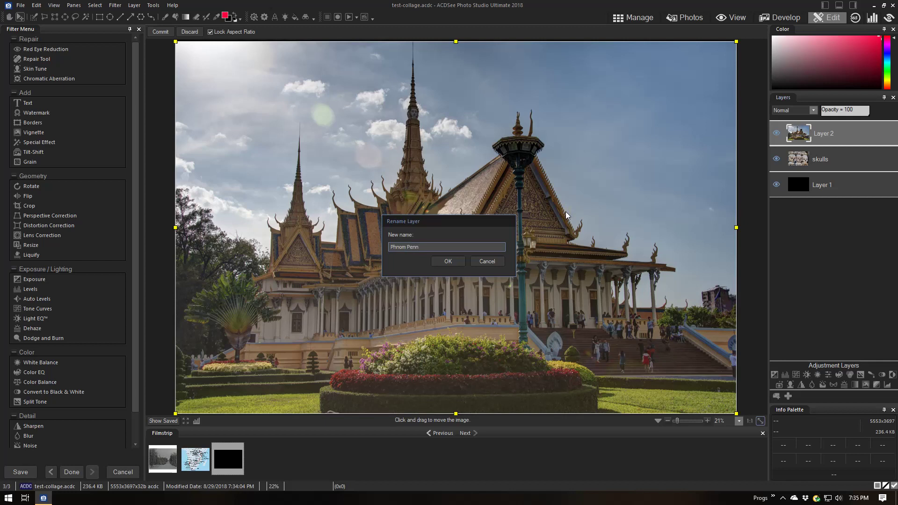
text(Temple)
key(Return)
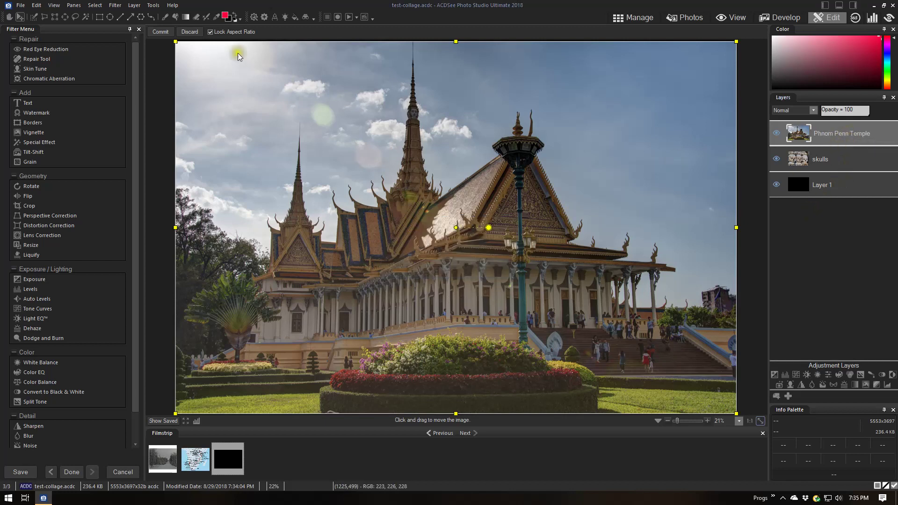
Shrink and tilt the temple photo toward the lower right, with skulls above it
mouse_move(176, 41)
mouse_down()
mouse_move(517, 174)
mouse_move(412, 193)
mouse_up()
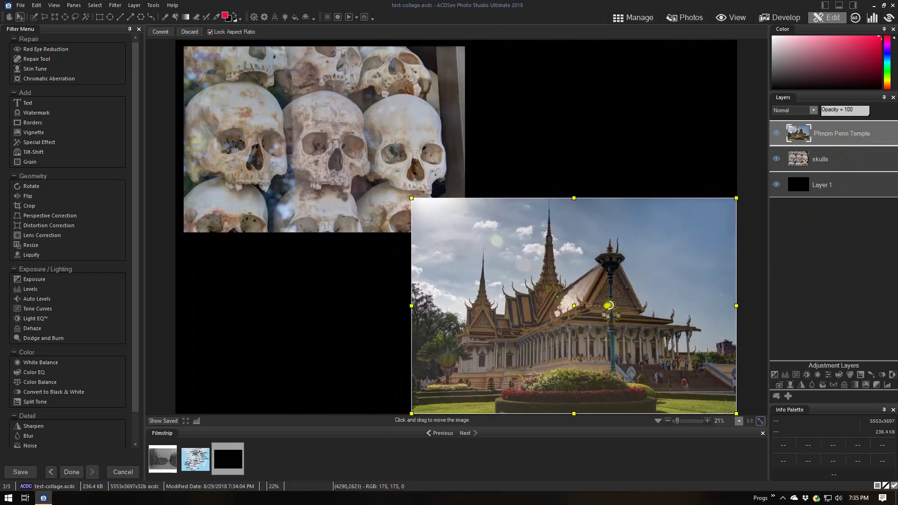
mouse_move(608, 306)
mouse_down()
mouse_move(636, 330)
mouse_move(537, 267)
mouse_up()
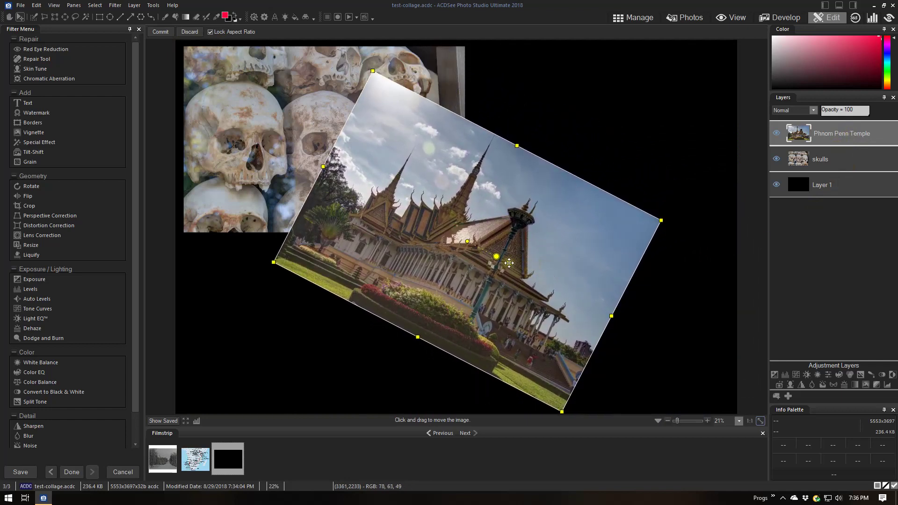
mouse_move(496, 257)
mouse_down()
mouse_move(482, 239)
mouse_move(549, 240)
mouse_move(510, 229)
mouse_up()
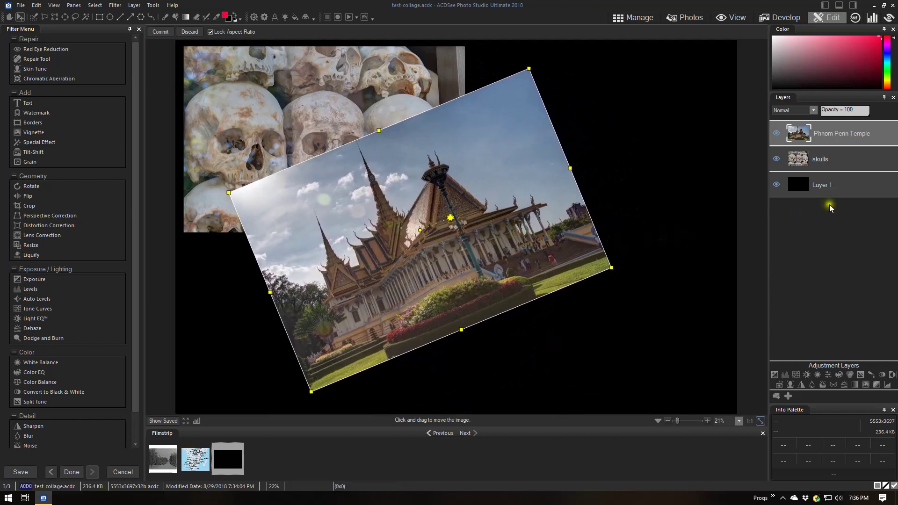
drag(850, 152, 843, 132)
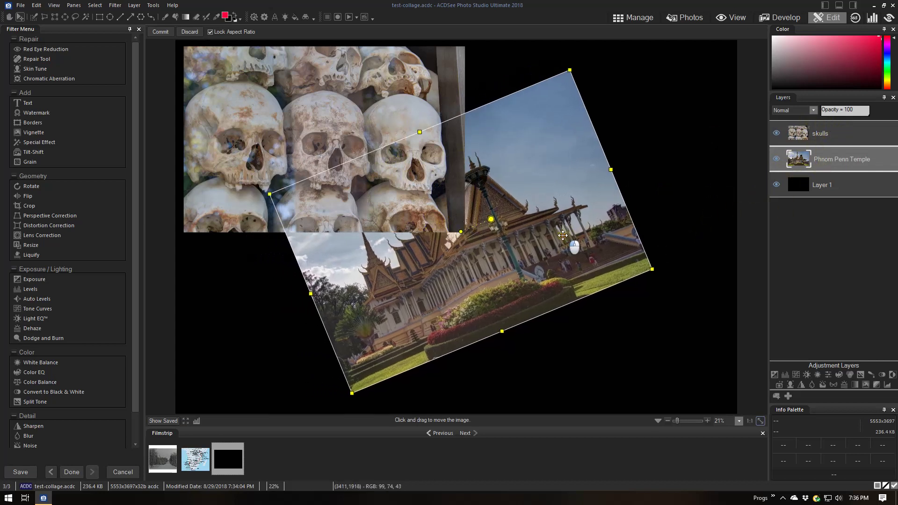
drag(520, 234, 569, 237)
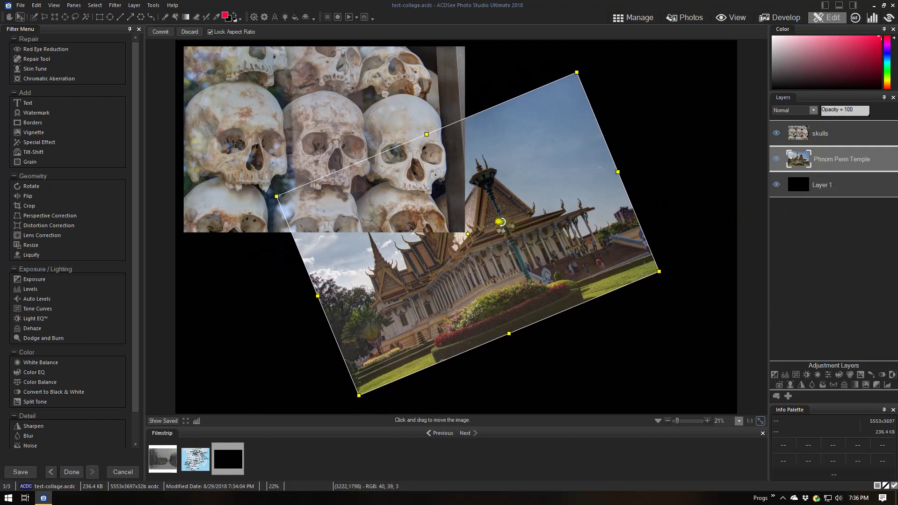
drag(500, 222, 667, 210)
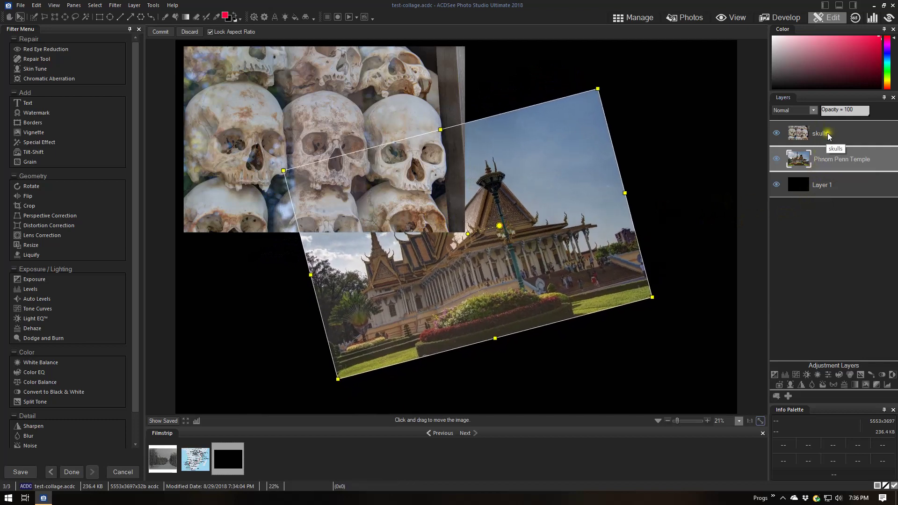
Import the carved stupa JPEG SEA_C_19 as Layer 2
click(134, 5)
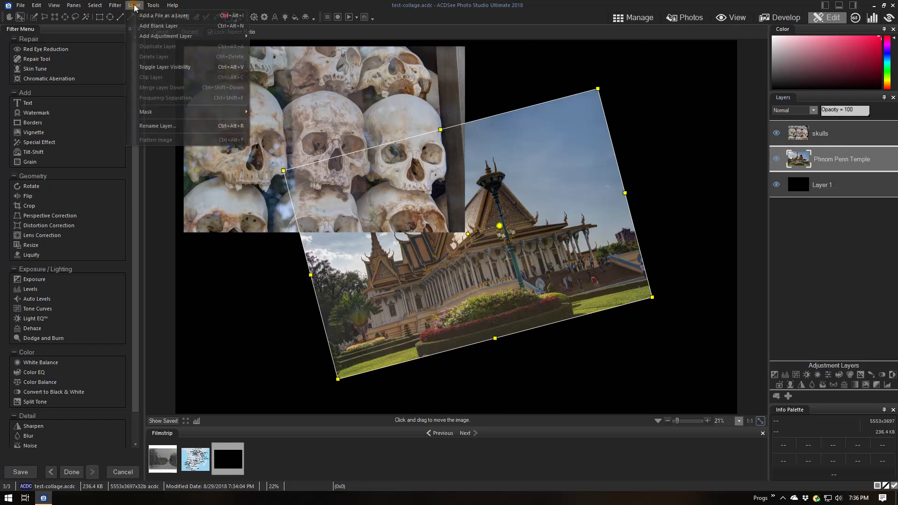
click(143, 15)
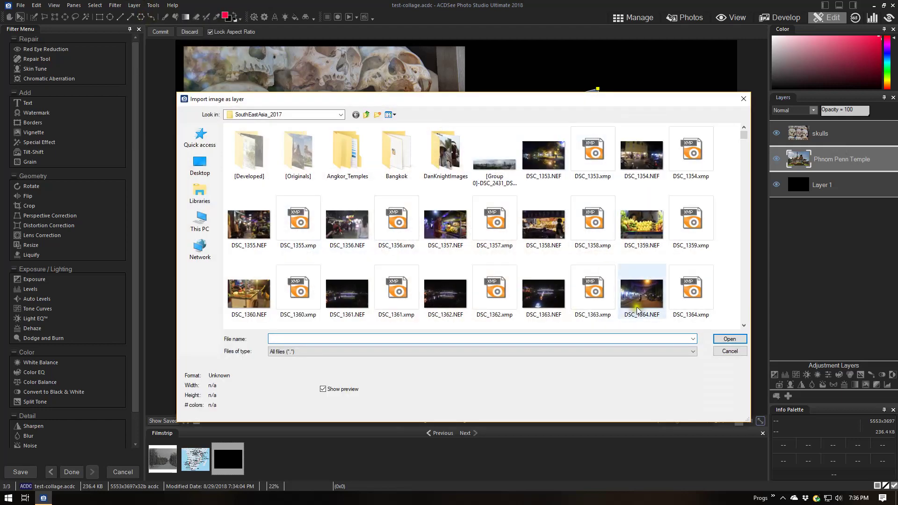
click(471, 354)
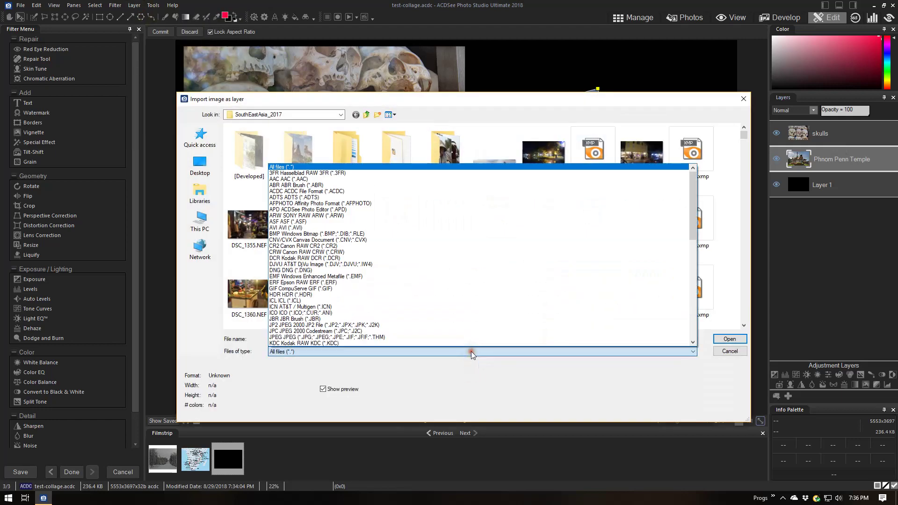
click(376, 339)
click(691, 294)
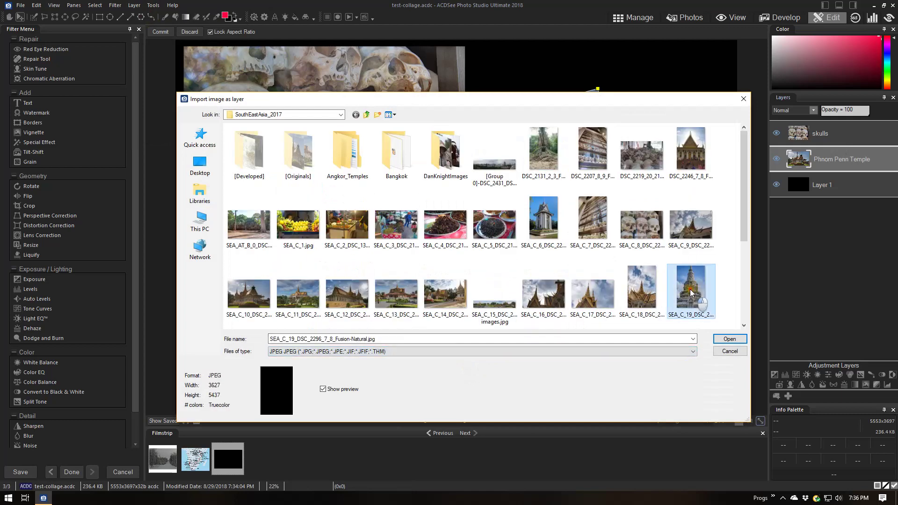
click(731, 339)
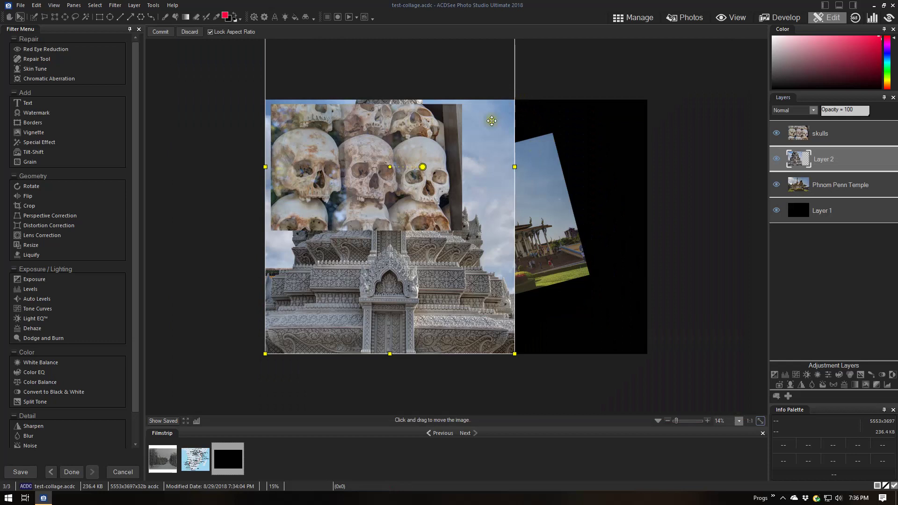
Resize the stupa photo onto the right half and move Layer 2 below Phnom Penn Temple
drag(265, 353, 399, 253)
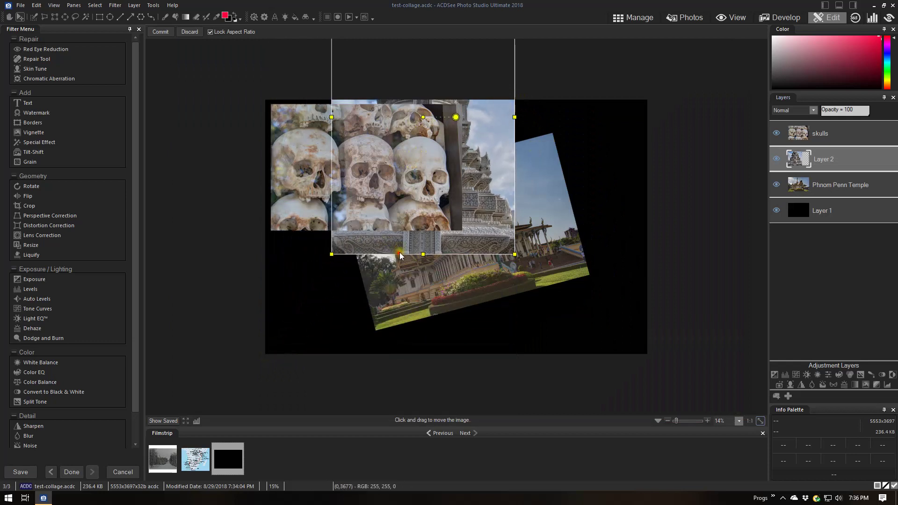
mouse_move(503, 188)
mouse_down()
mouse_move(609, 223)
mouse_move(617, 296)
mouse_move(629, 295)
mouse_up()
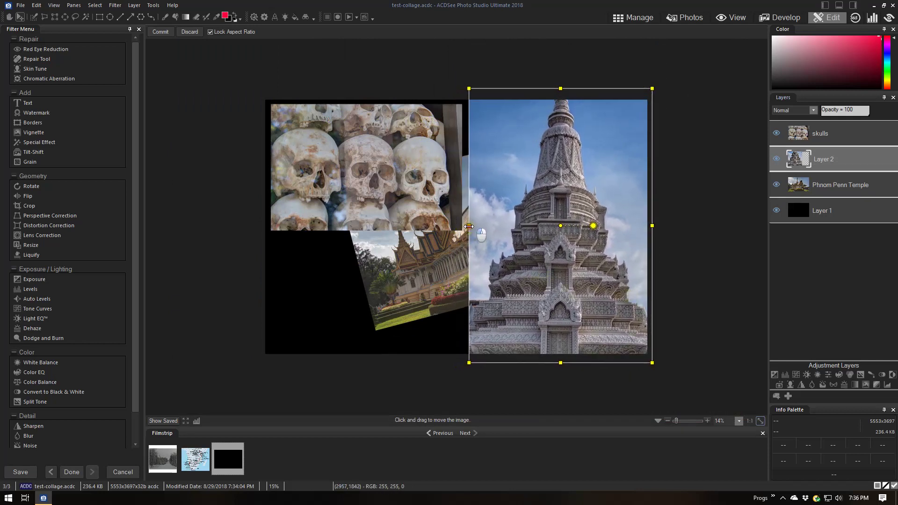
drag(469, 225, 449, 225)
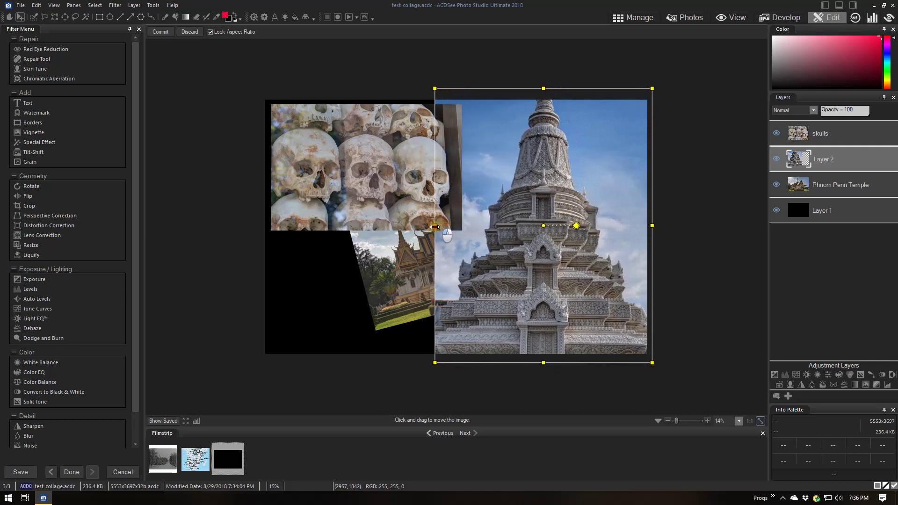
mouse_move(447, 225)
mouse_down()
mouse_move(471, 227)
mouse_move(459, 226)
mouse_up()
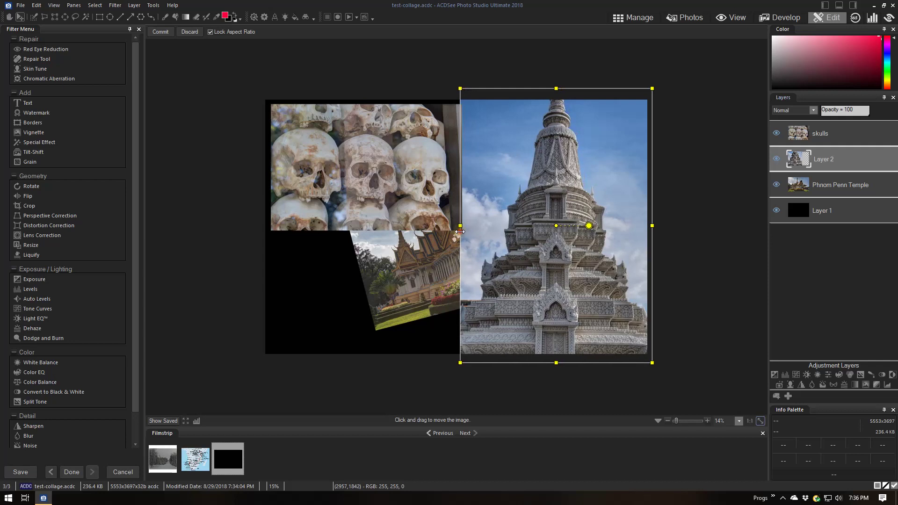
drag(587, 281, 584, 282)
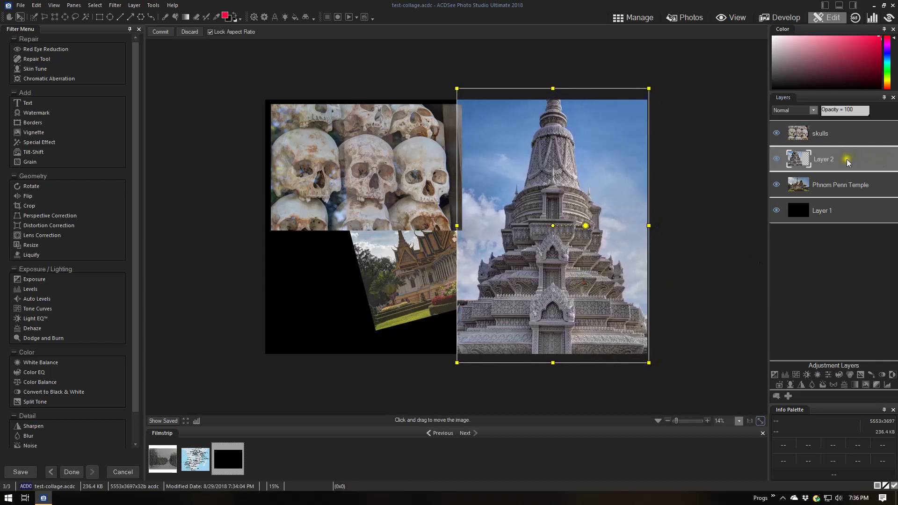
drag(852, 154, 851, 193)
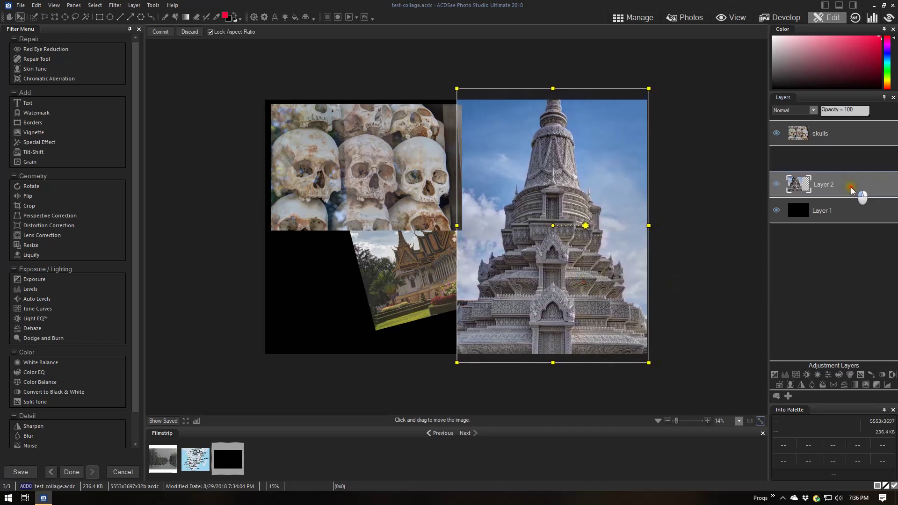
right_click(819, 188)
Rename Layer 2 to 'P Penn Temple 2'
click(817, 191)
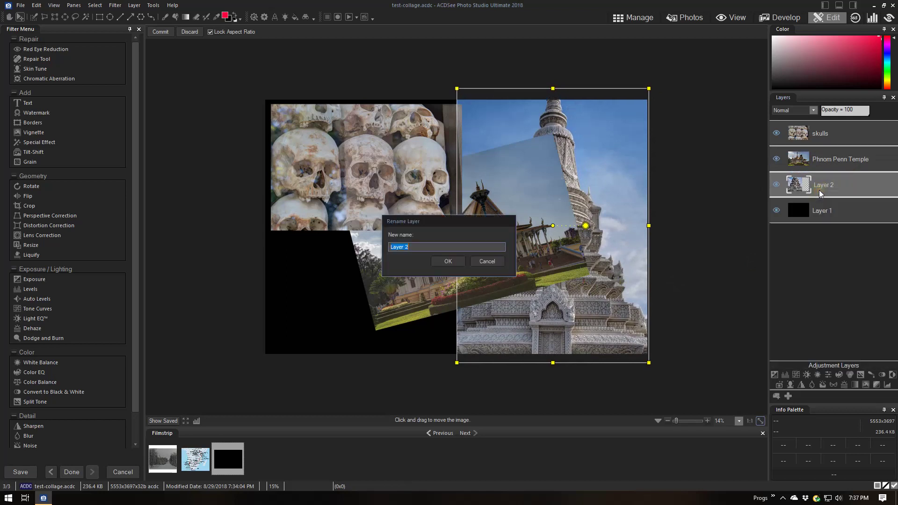
text(P)
text( Penn Temple)
click(451, 260)
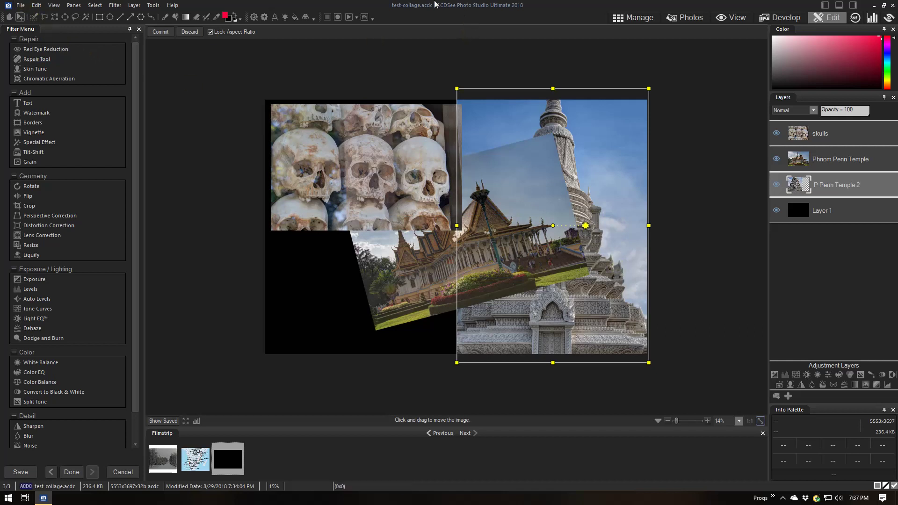
click(20, 5)
Save the four-layer collage as test-collage.acdc, then bring up Save Image As
click(41, 74)
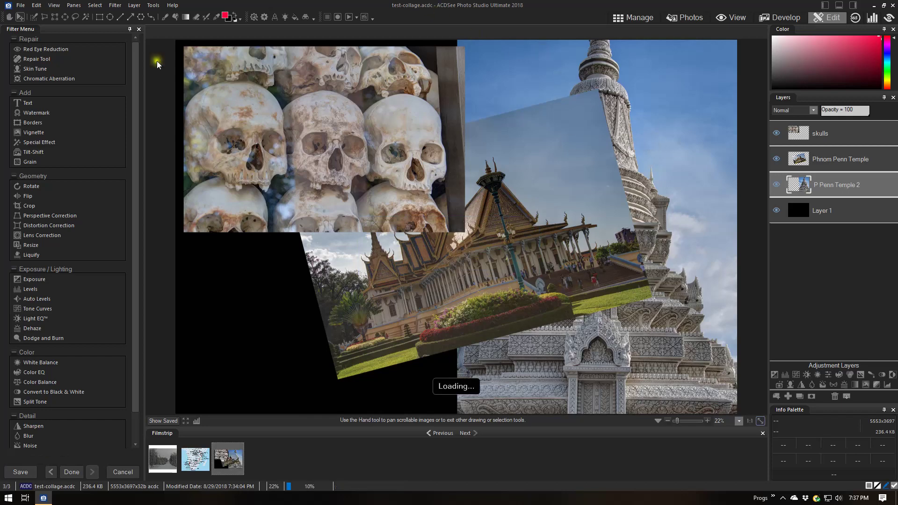
click(20, 5)
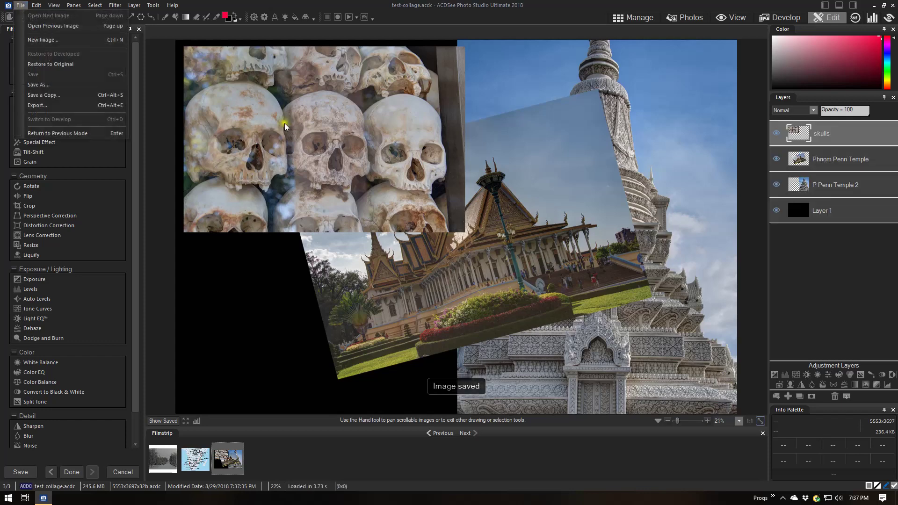
click(121, 14)
click(20, 7)
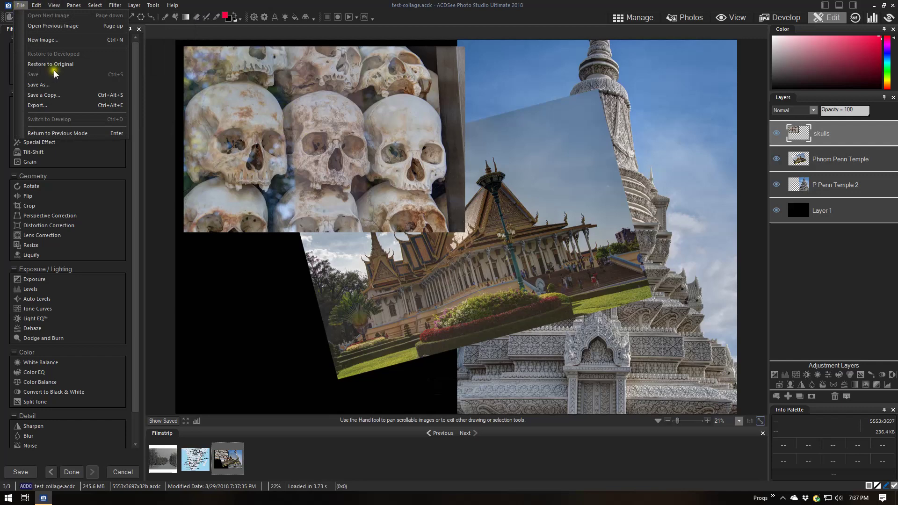
click(54, 83)
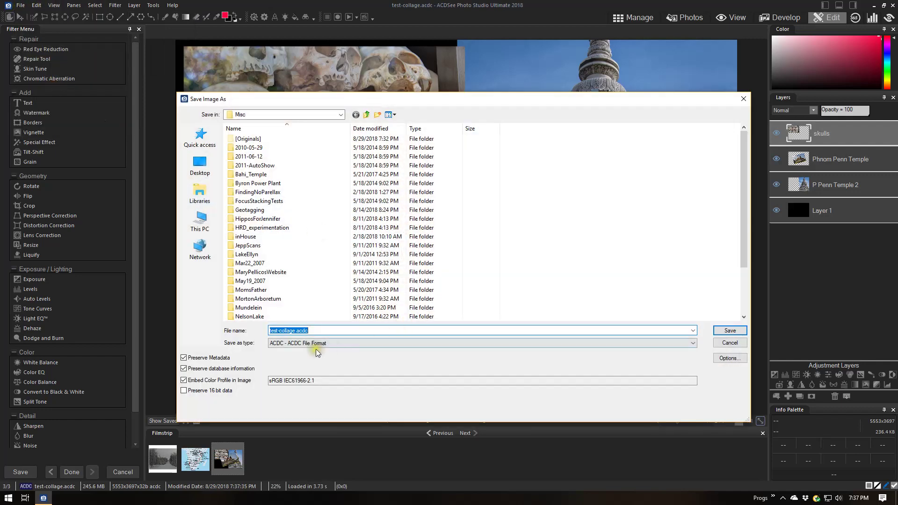
Save test-collage.jpg in JPG - JPEG format, accepting the layer-flatten warning
click(312, 342)
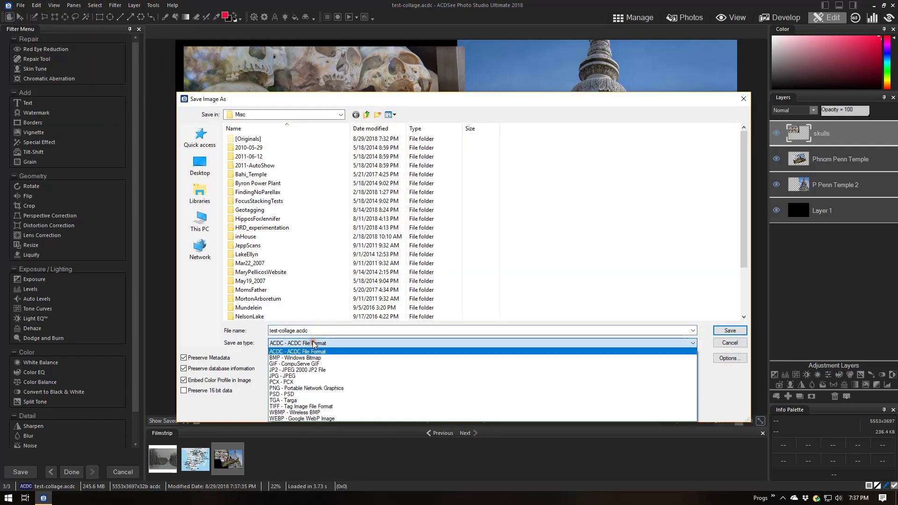
click(295, 377)
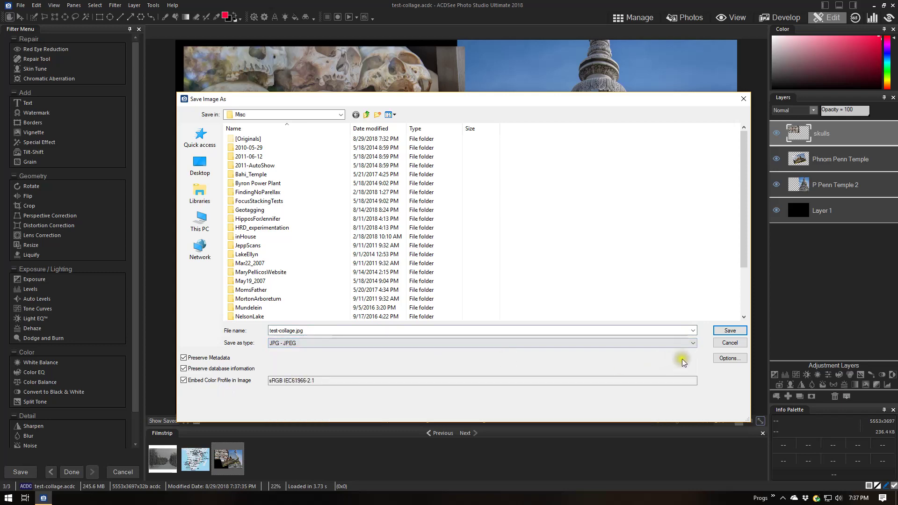
click(730, 330)
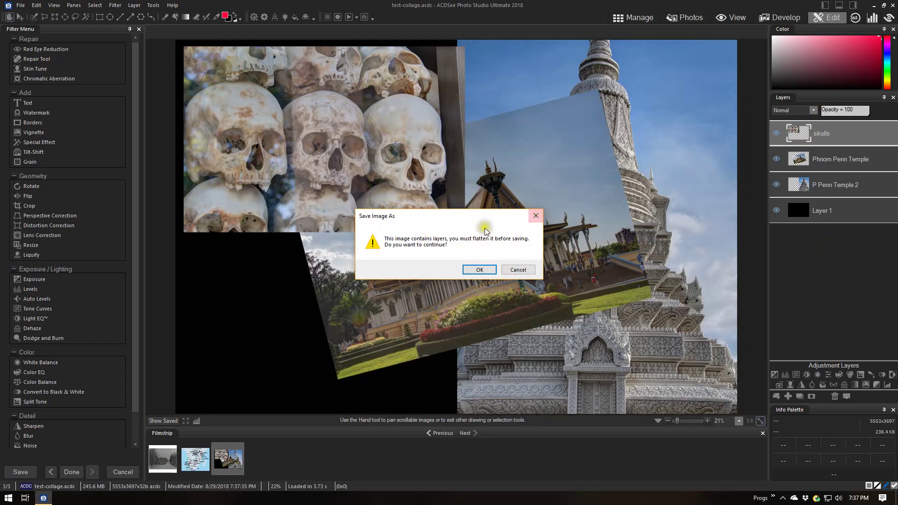
click(479, 273)
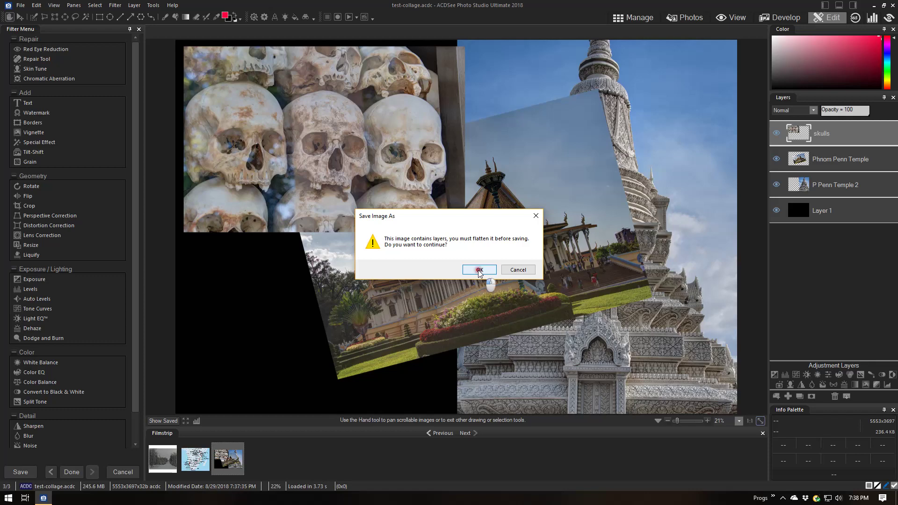
click(478, 270)
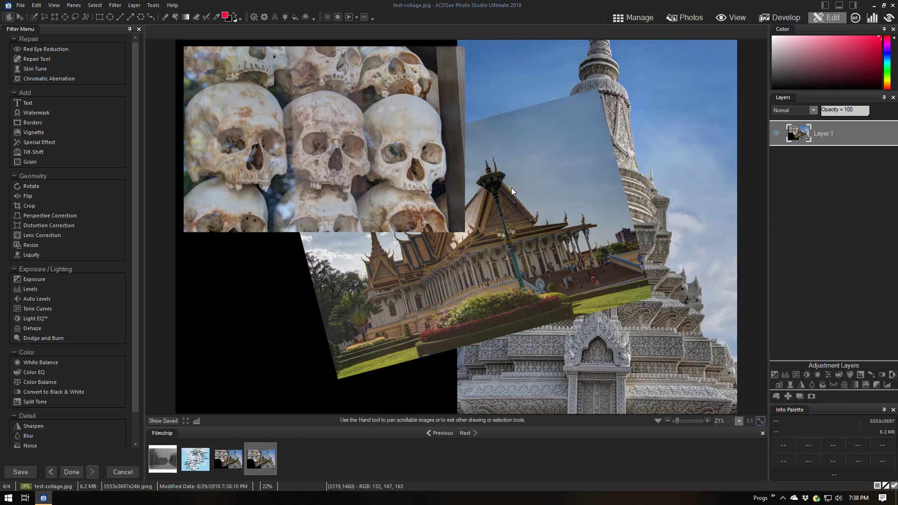
Reopen the layered test-collage.acdc from the Filmstrip's third thumbnail
click(228, 461)
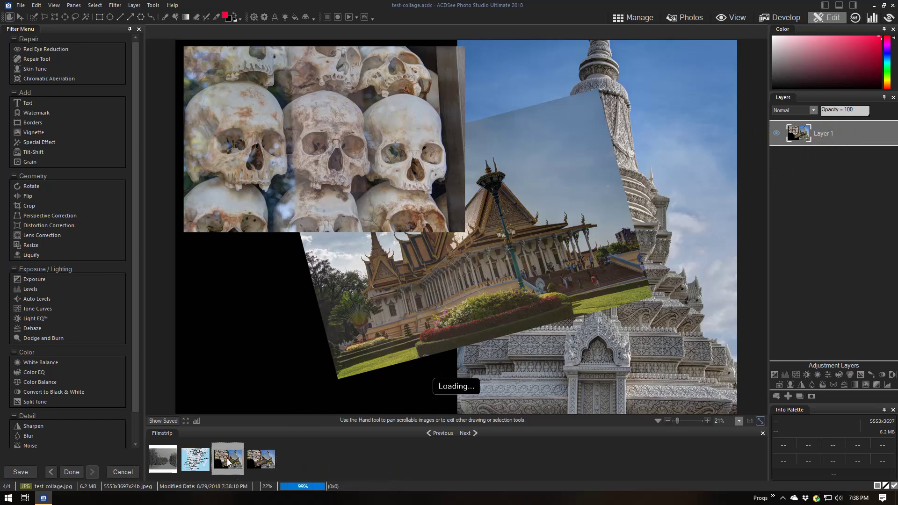